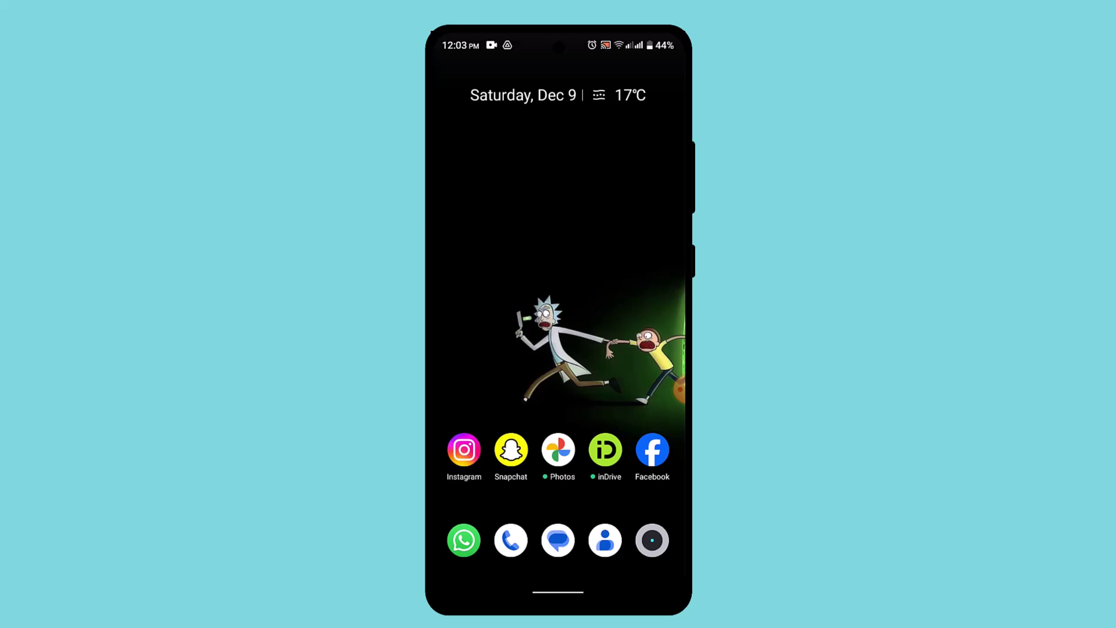
- Launch WhatsApp Business from the app list, return to Chats, and open the overflow menu
left_click_drag(558, 524, 558, 393)
left_click_drag(558, 523, 559, 175)
scroll(559, 349, "down", 10)
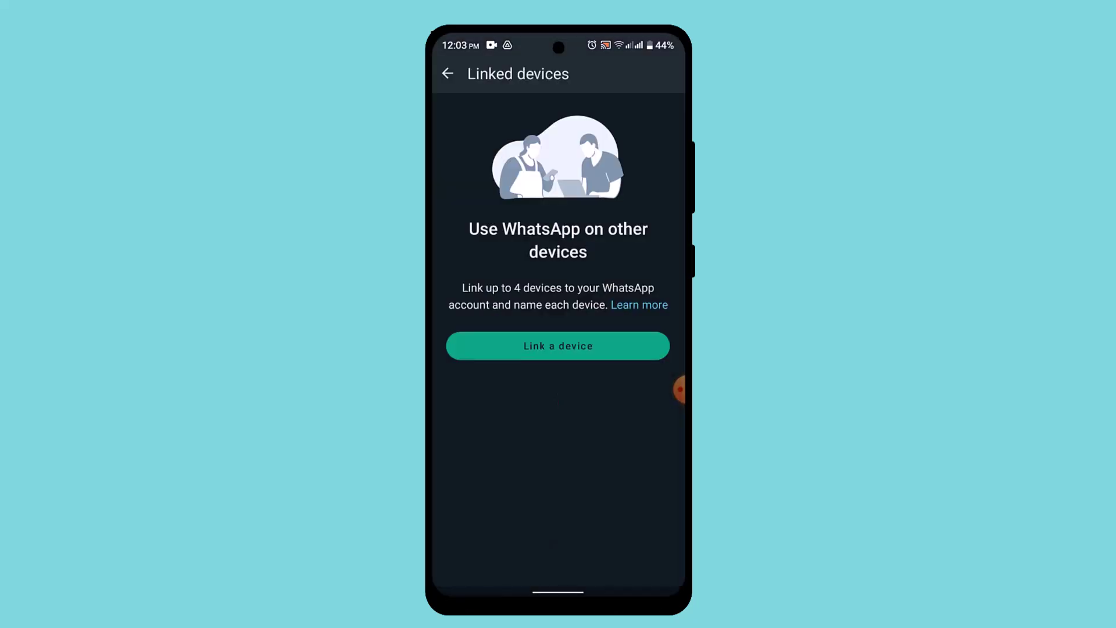
left_click(448, 73)
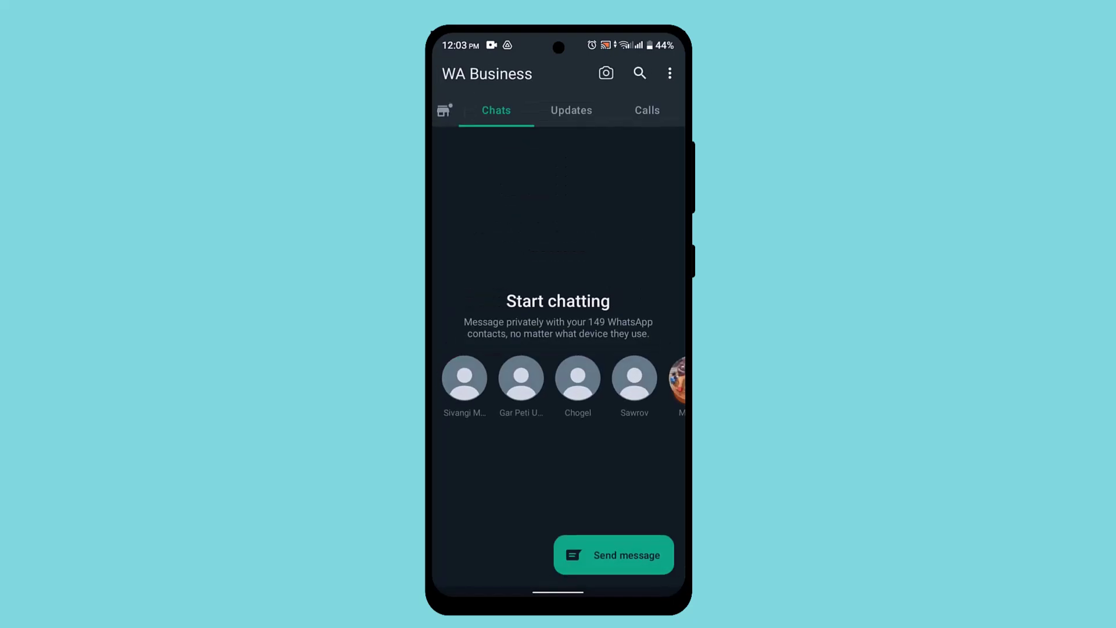
left_click(669, 73)
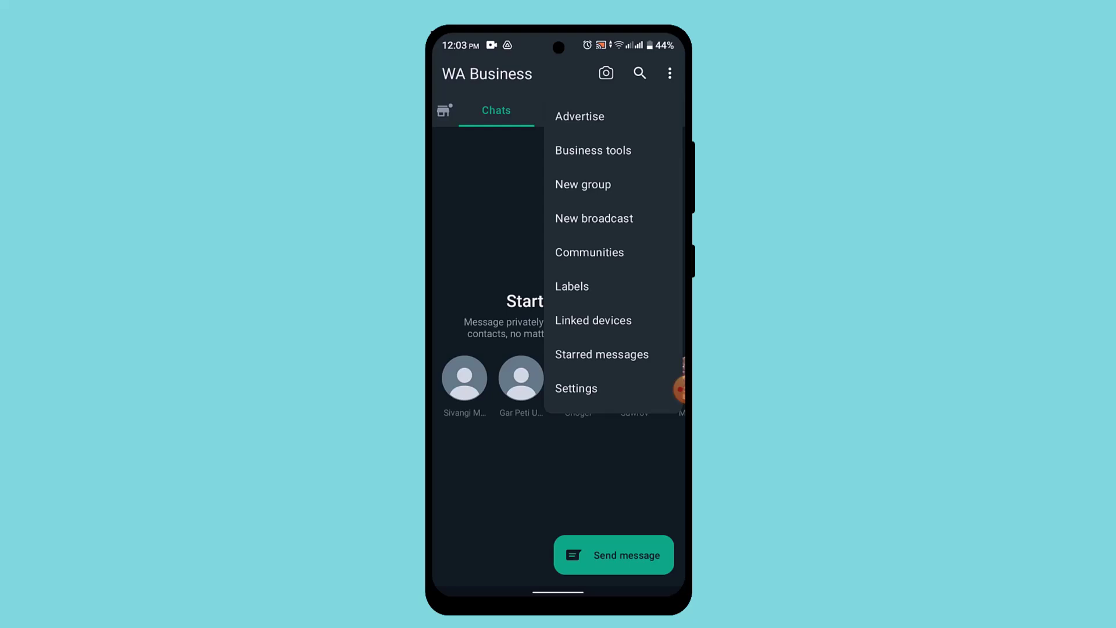
- Start linking a new device from Linked devices and authorise it with the phone PIN
left_click(593, 320)
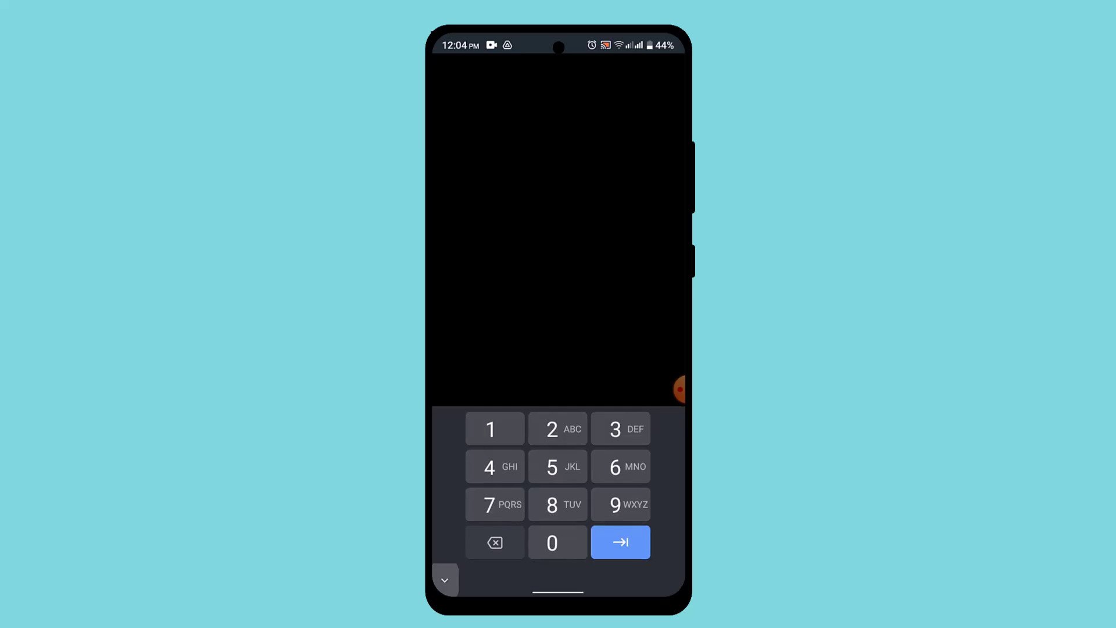
left_click(558, 430)
left_click(559, 346)
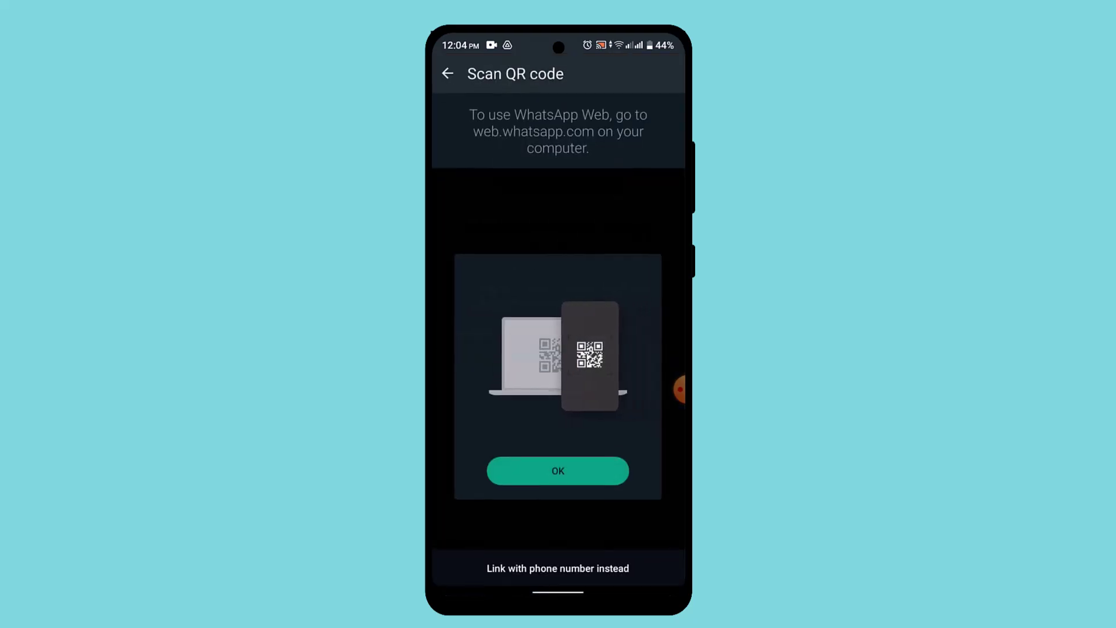
- Choose linking with a phone number code to reach the eight-character code boxes
left_click(559, 568)
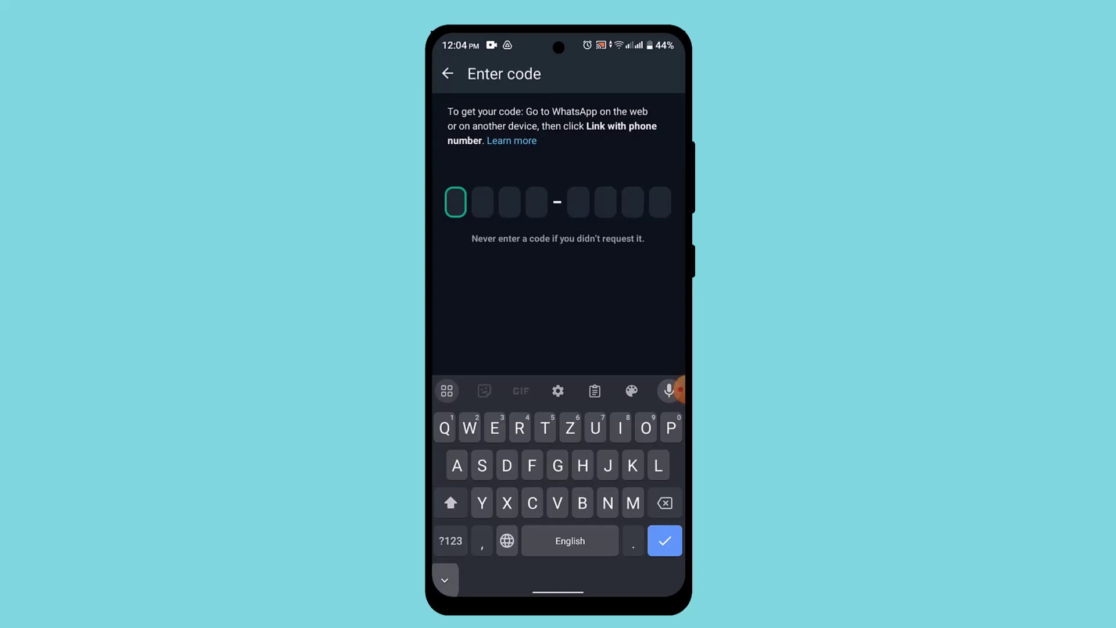
type("9I")
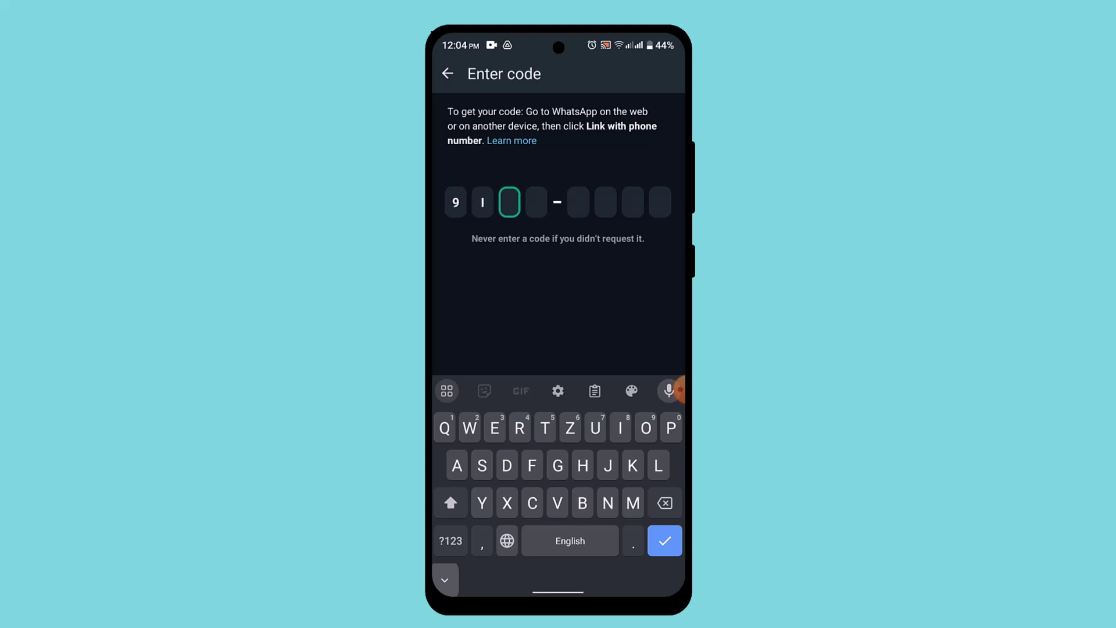